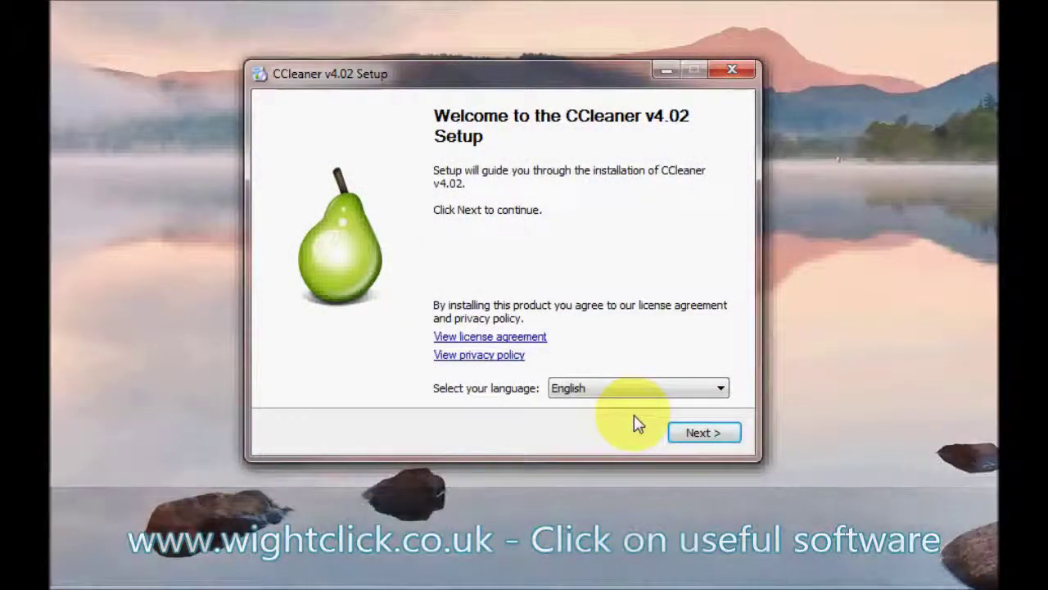
- Install CCleaner v4.02 in English with the default options, skip the release notes, and accept the intelligent cookie scan
click(704, 433)
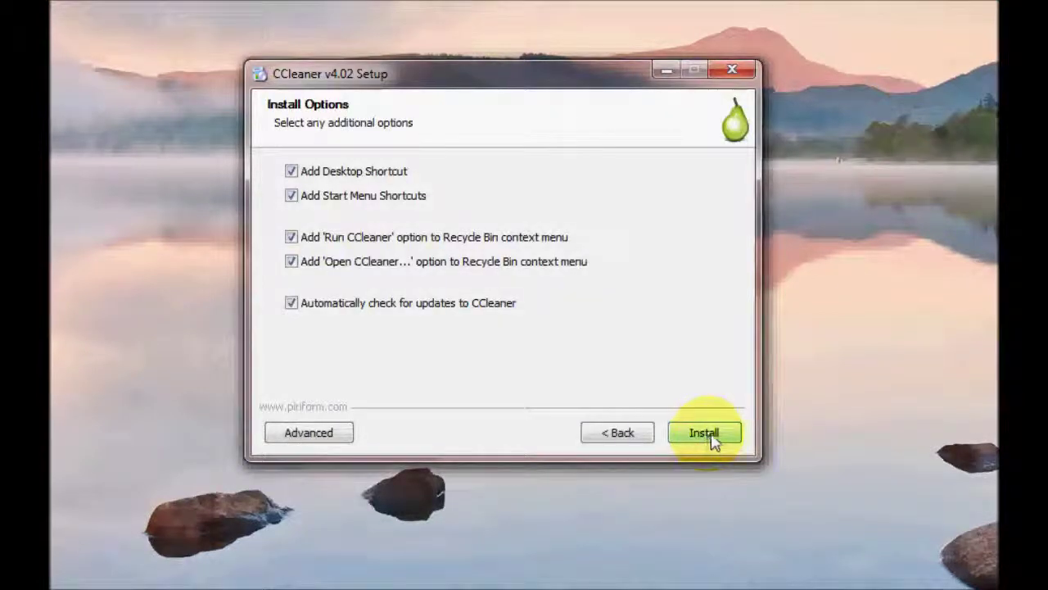
click(710, 436)
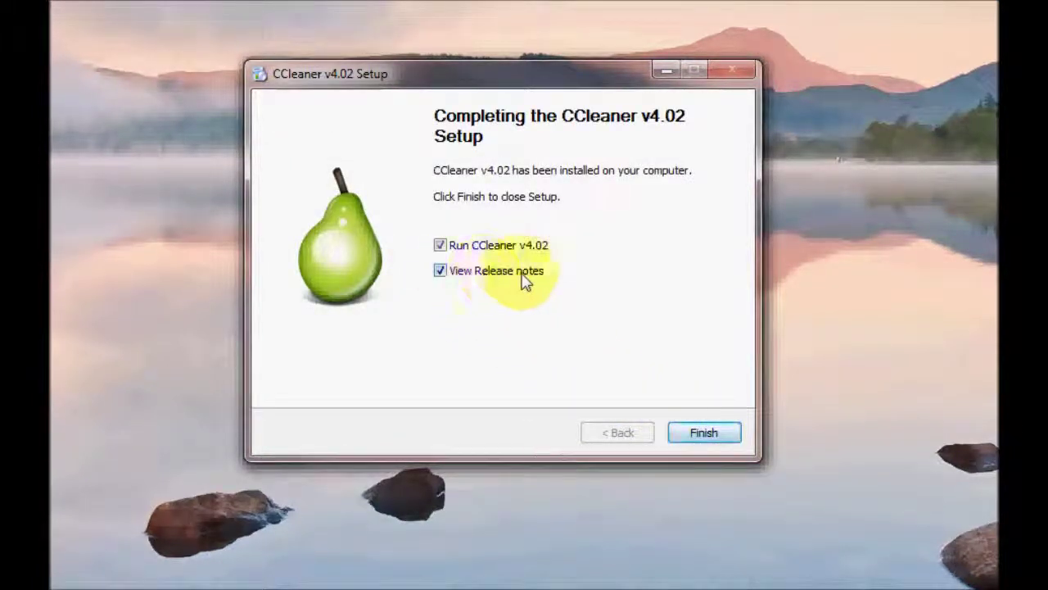
click(440, 276)
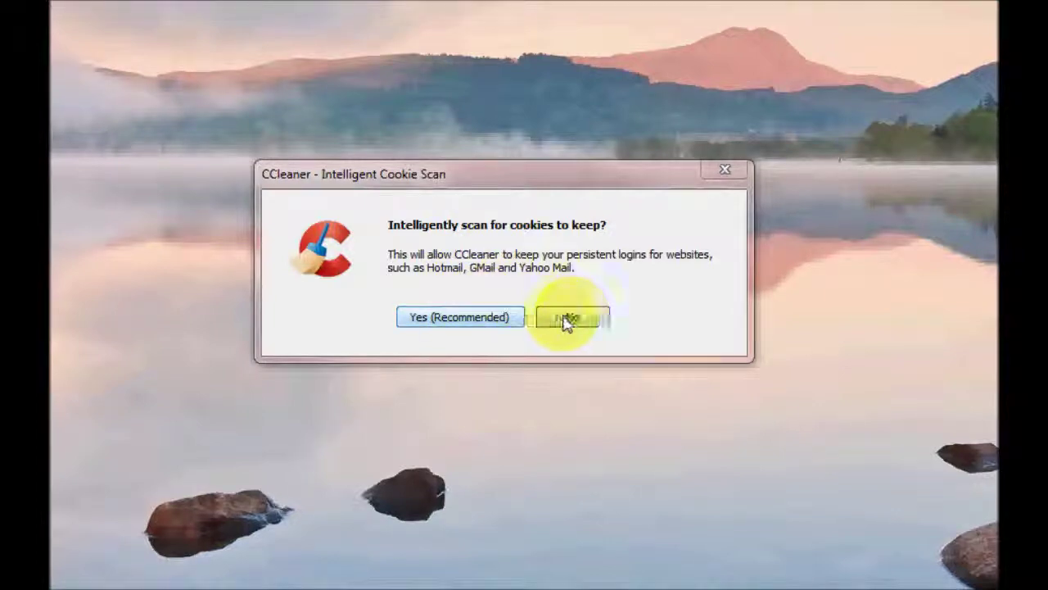
click(481, 322)
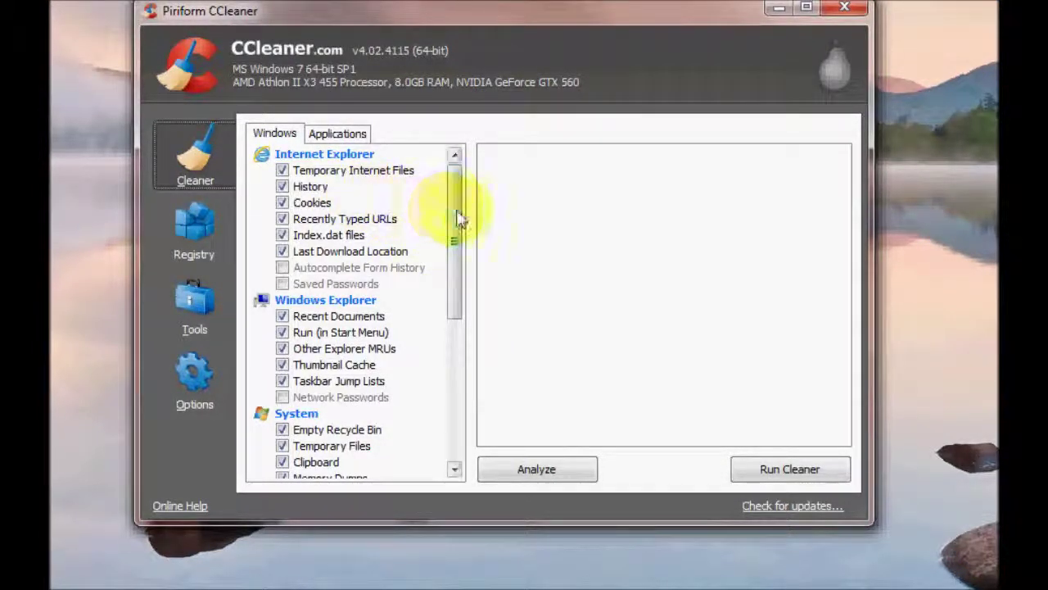
- Review the cleaning categories for Windows and for installed applications
drag(459, 218, 458, 306)
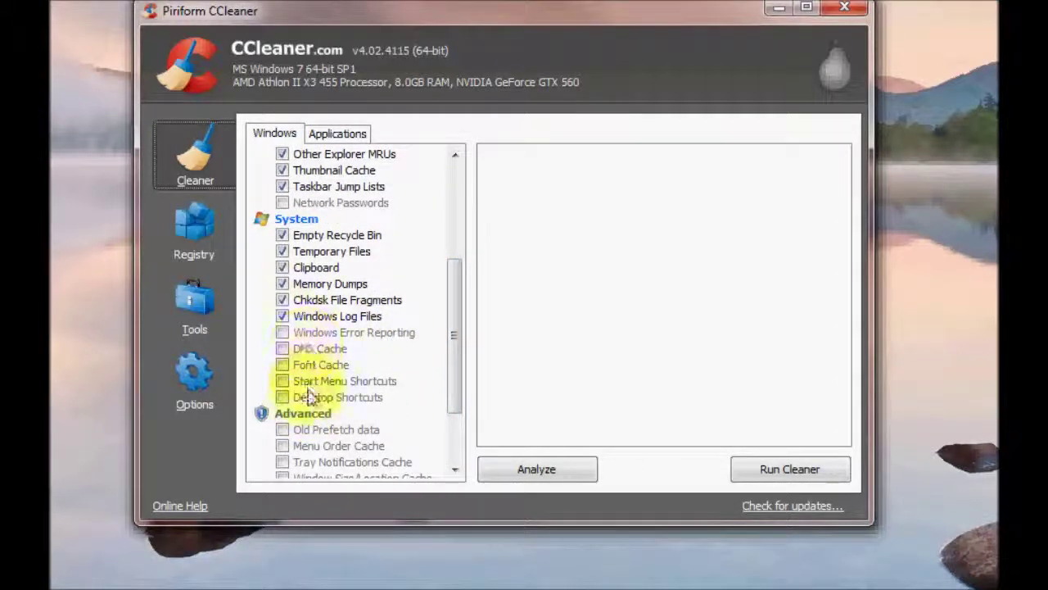
drag(452, 342, 455, 250)
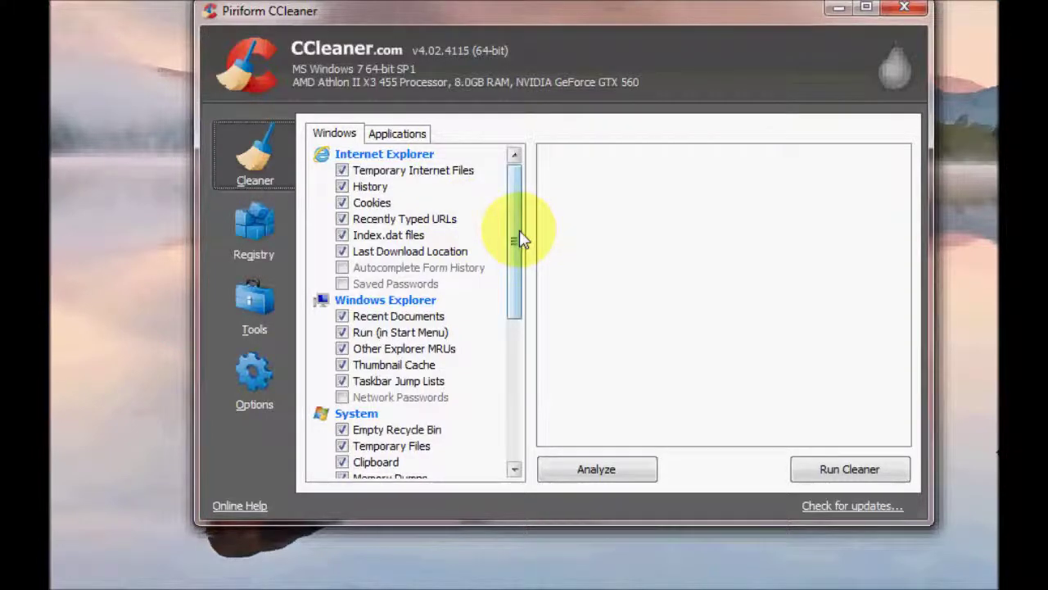
drag(520, 232, 496, 169)
click(395, 195)
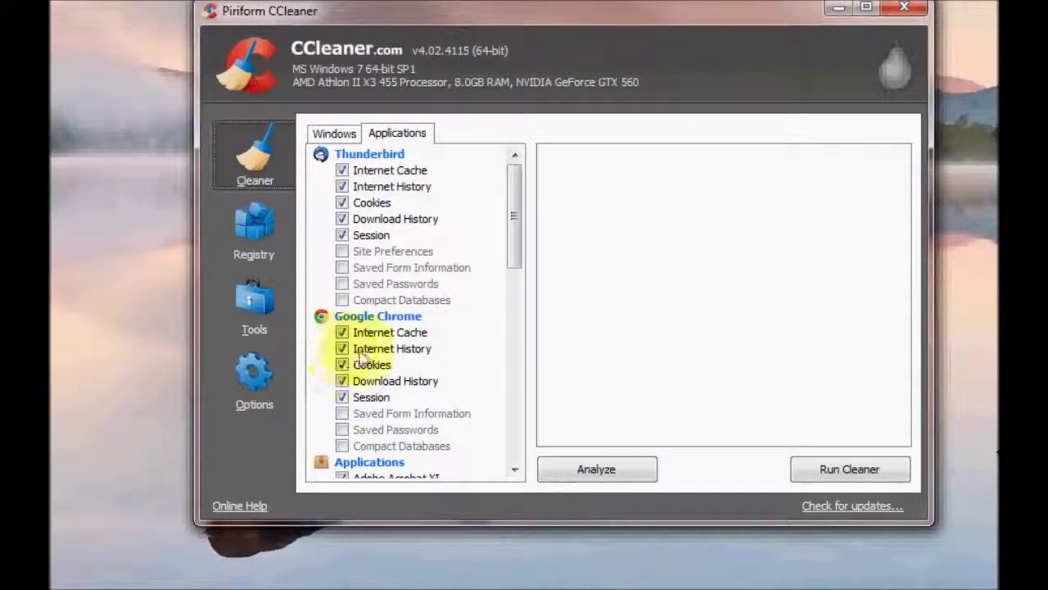
drag(518, 231, 524, 398)
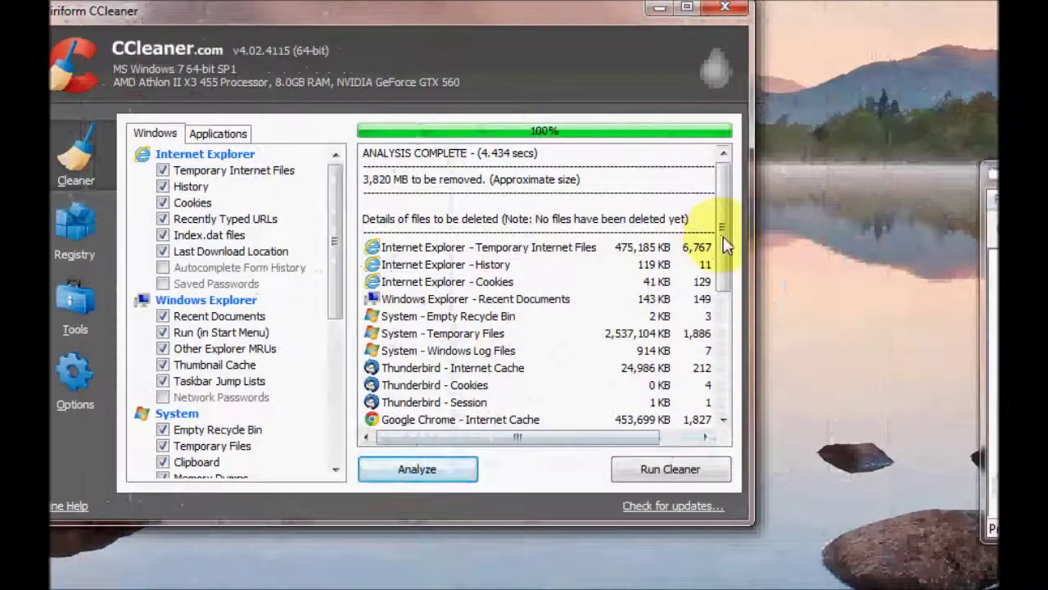
- Review the analysis of removable files and run the cleaner, confirming their permanent deletion
drag(841, 235, 845, 245)
drag(725, 245, 726, 175)
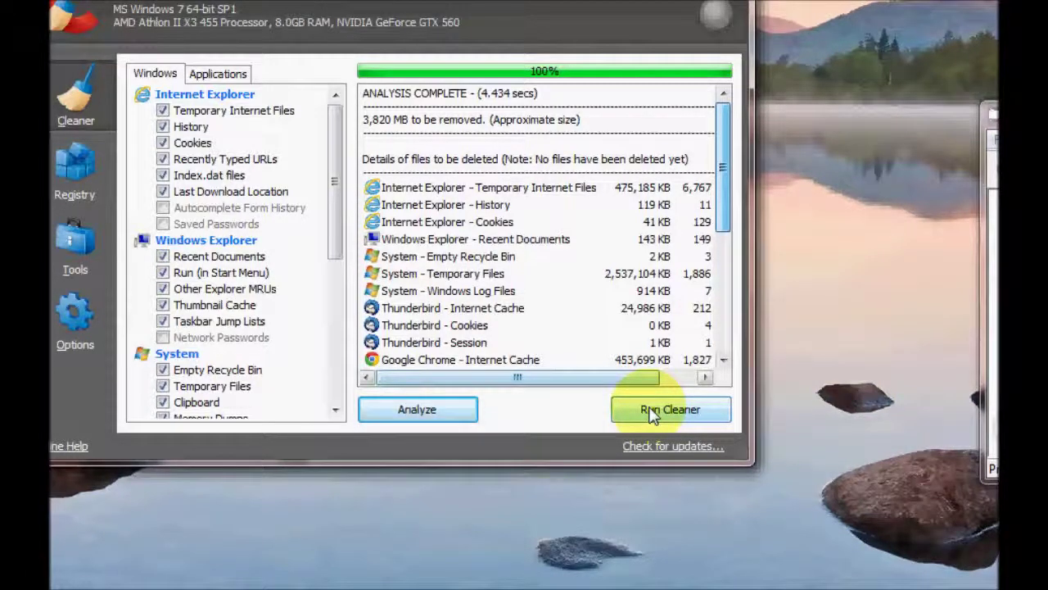
click(651, 412)
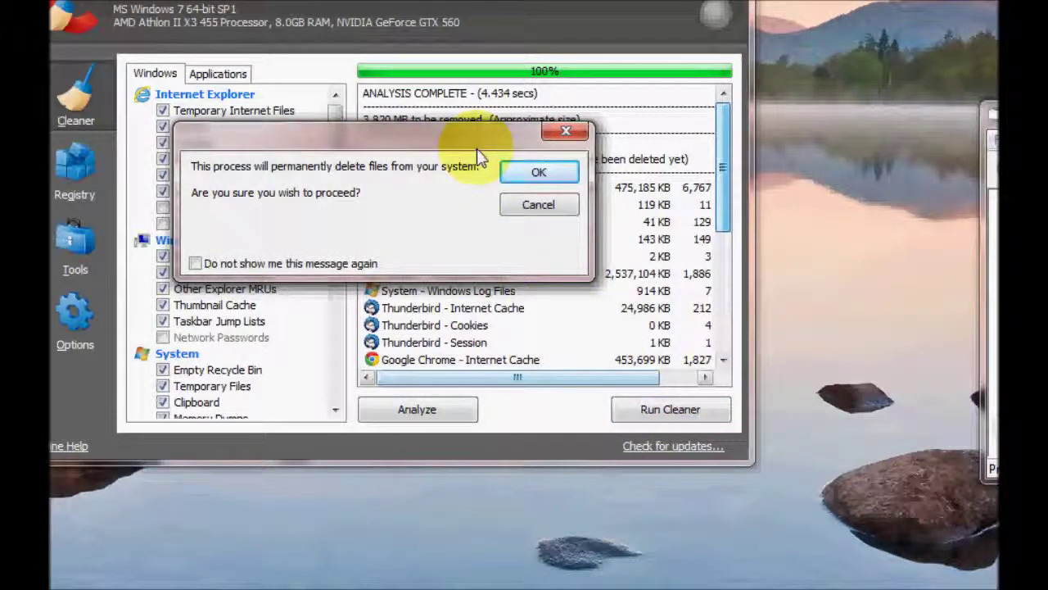
click(538, 174)
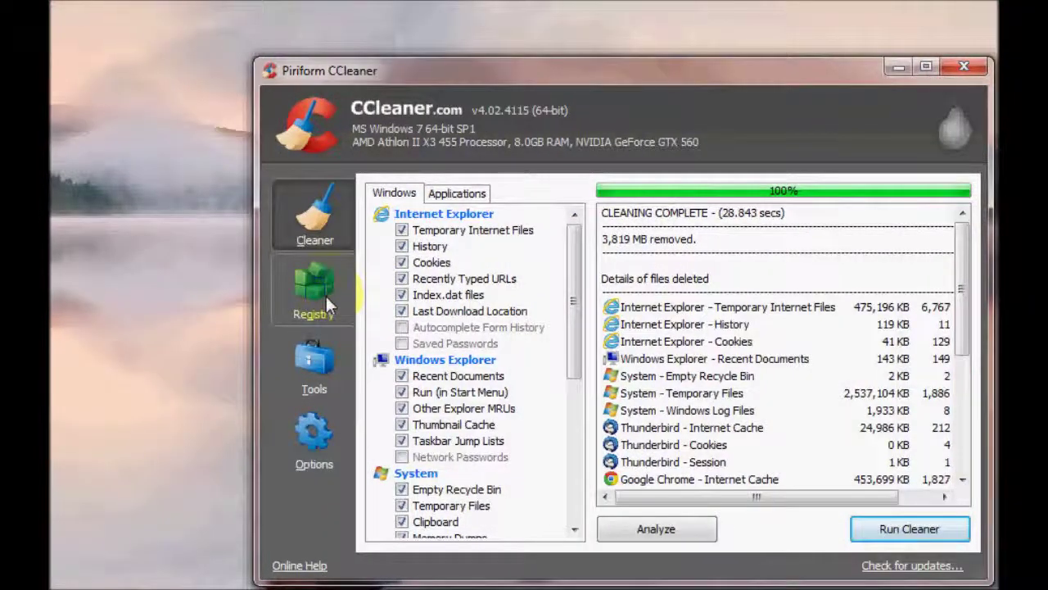
- Scan the registry for issues with all registry categories included
click(326, 293)
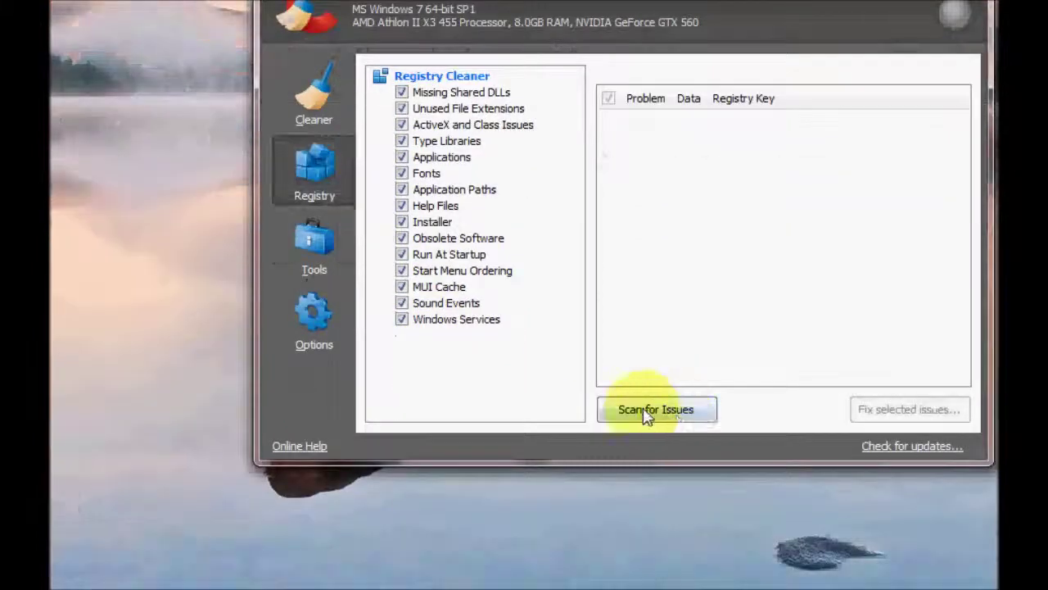
click(644, 468)
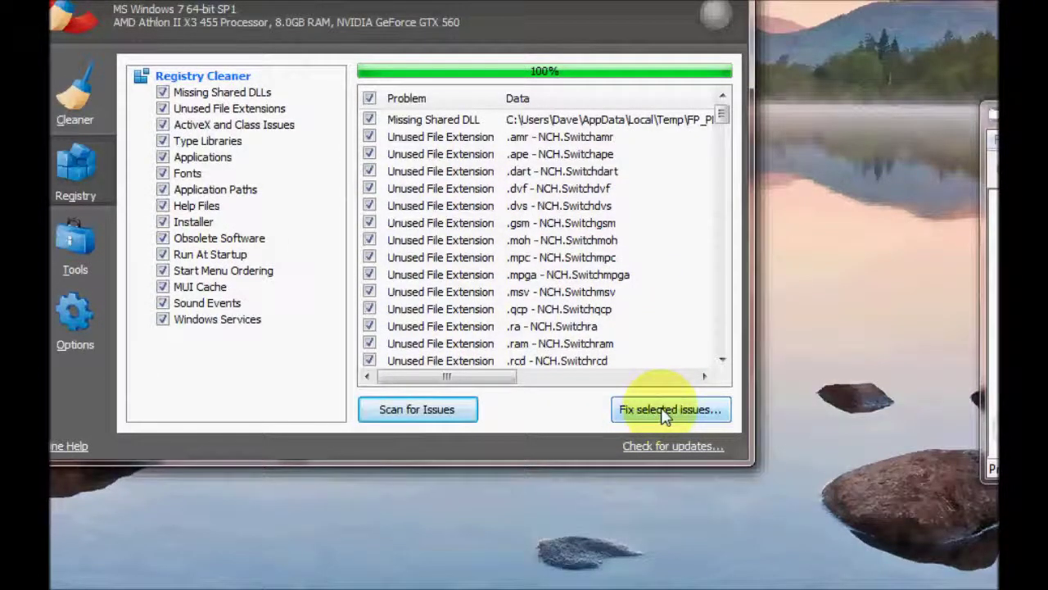
- Fix all selected registry issues, first saving a .reg backup of the registry changes in the Documents library
click(665, 413)
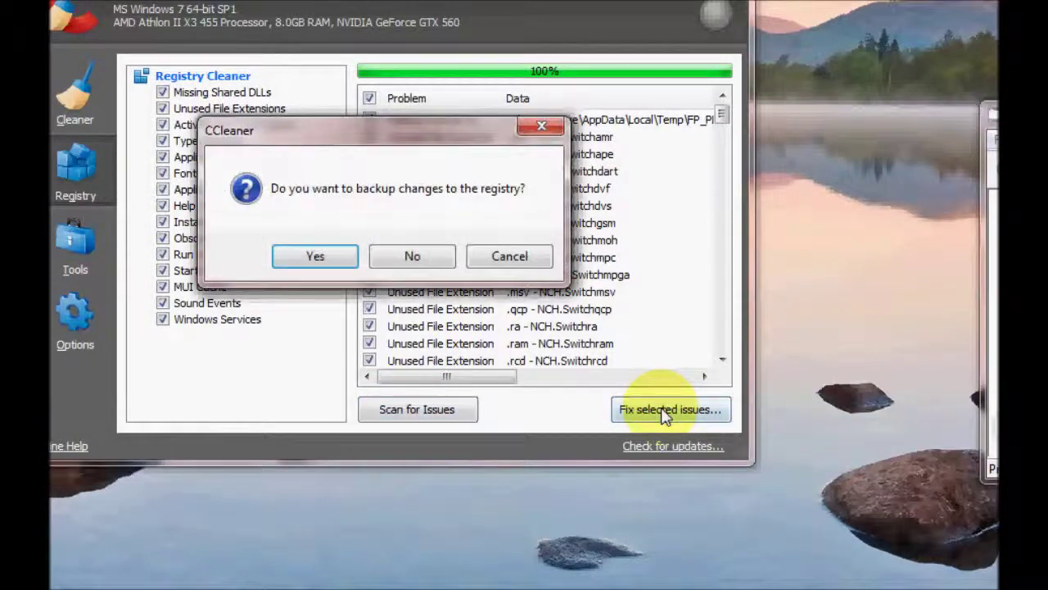
click(317, 258)
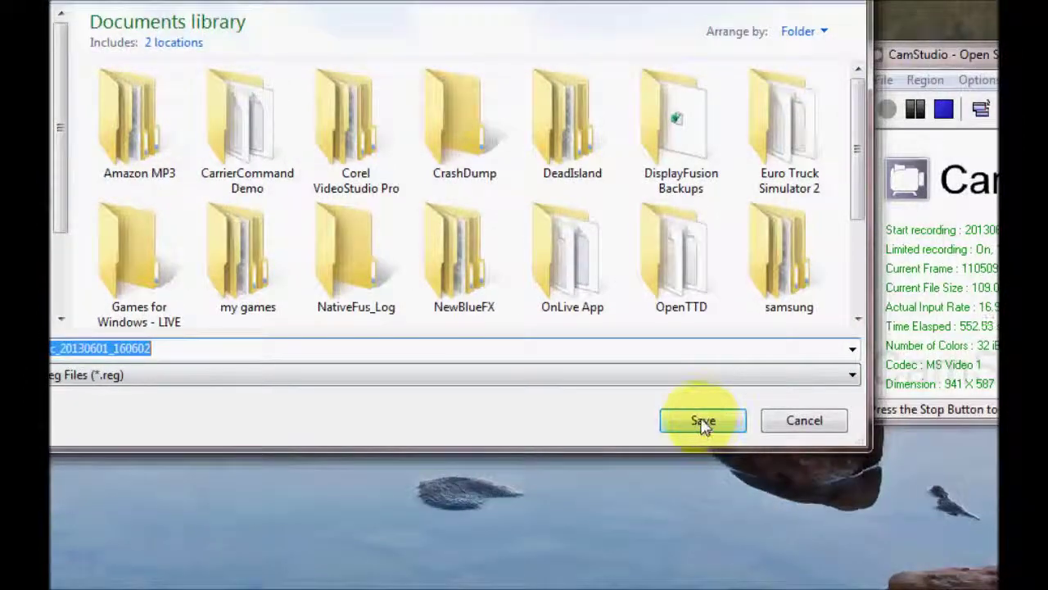
click(703, 423)
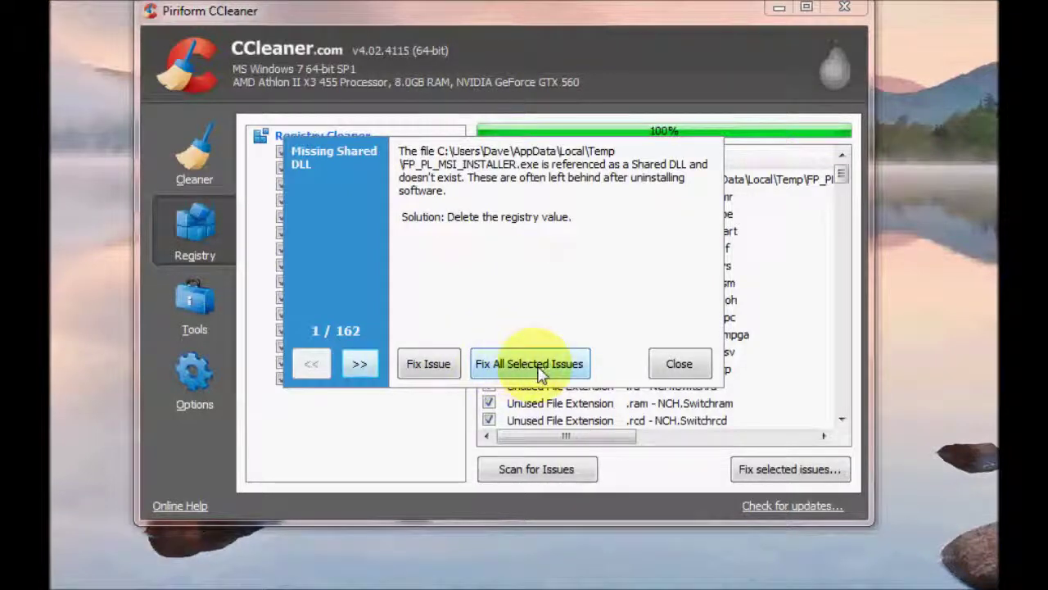
click(532, 364)
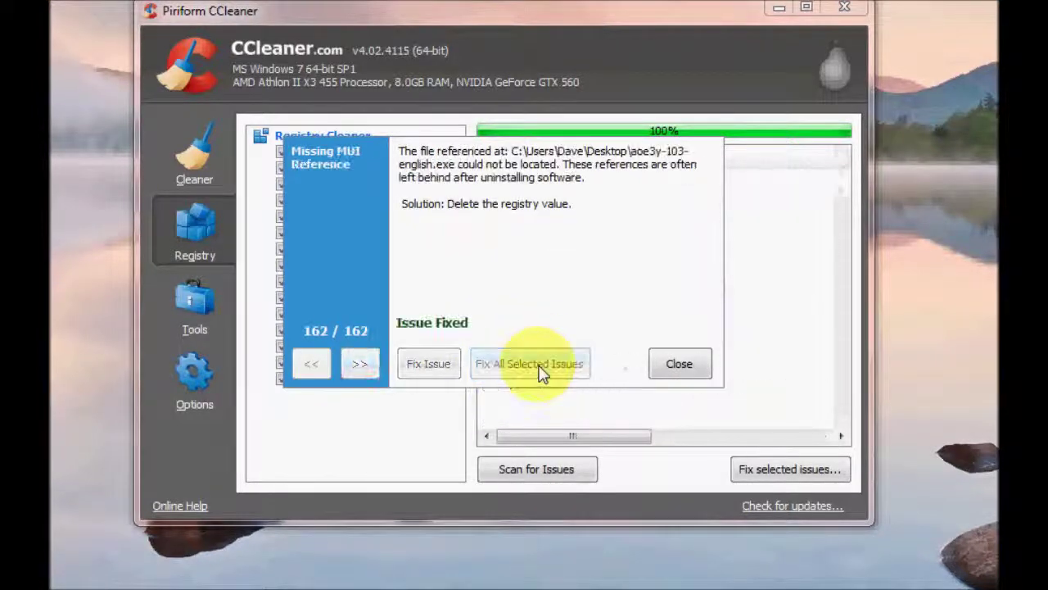
click(680, 366)
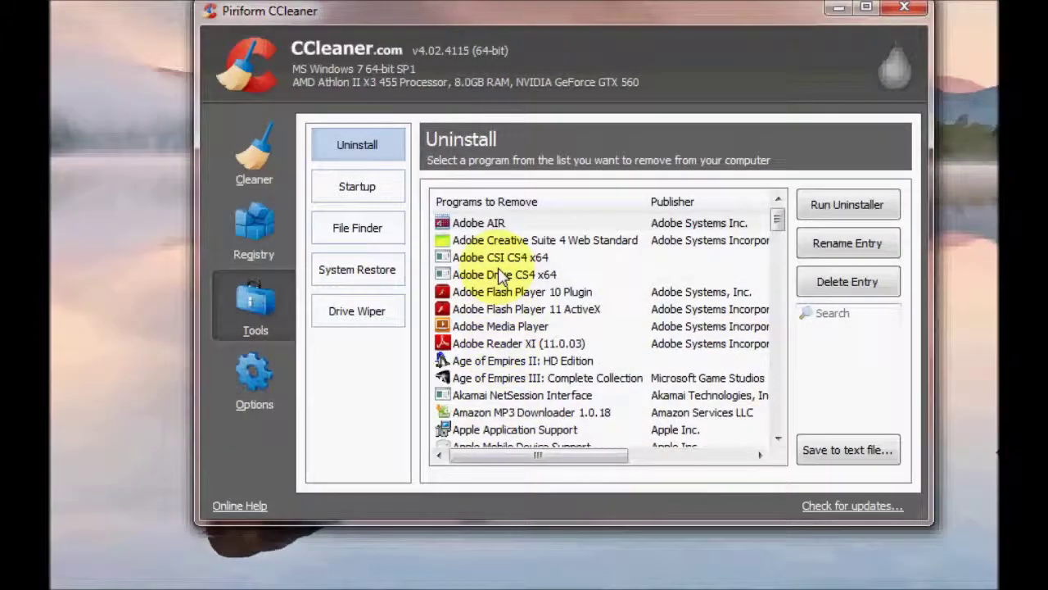
- Examine the uninstall list and the Windows startup programs, highlighting Adobe Flash Player 10 Plugin and the Google Update startup entry
click(494, 295)
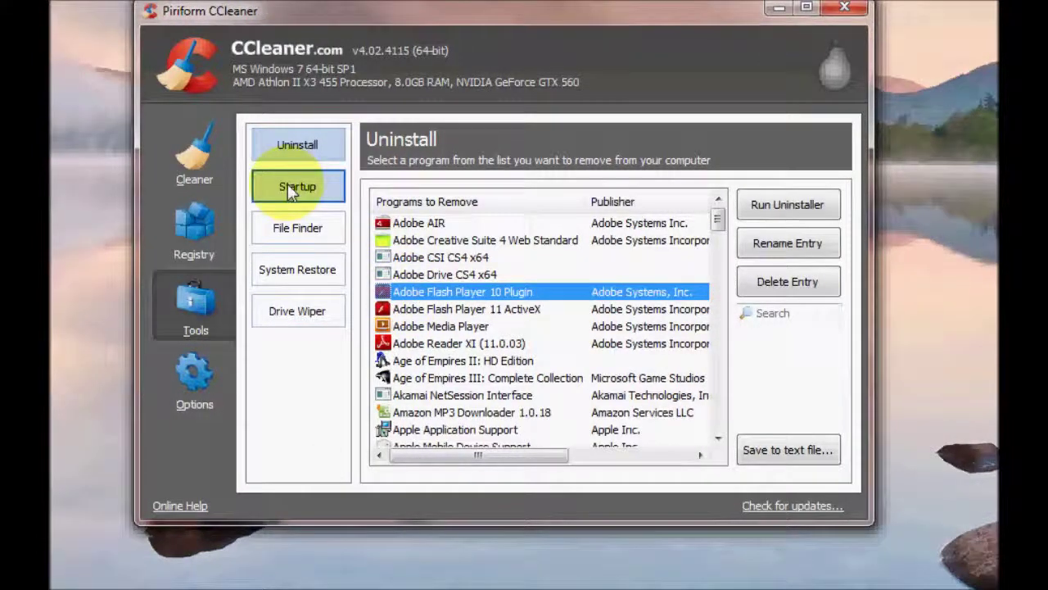
click(229, 186)
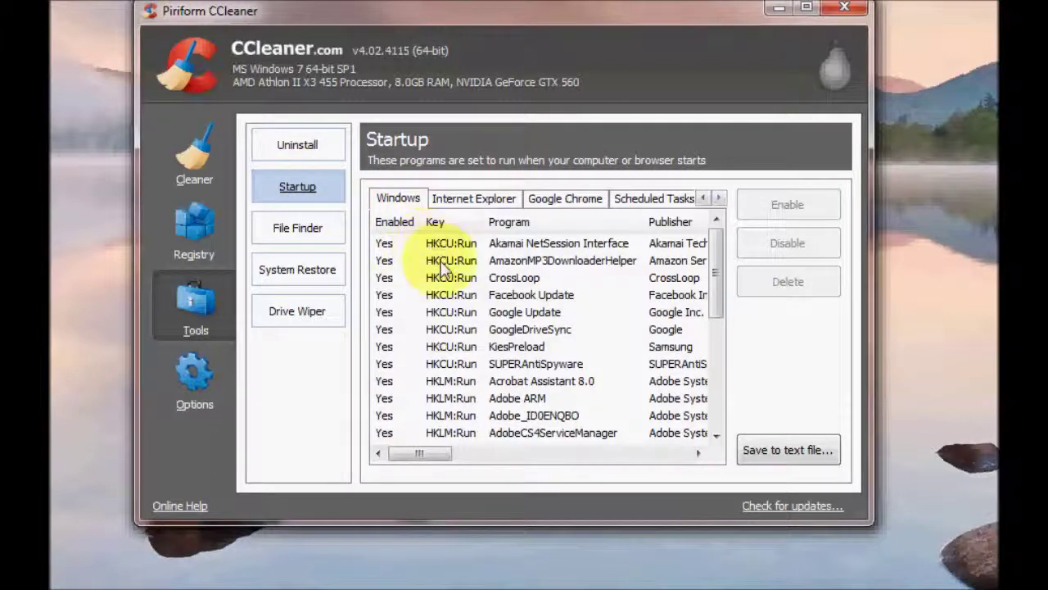
click(438, 315)
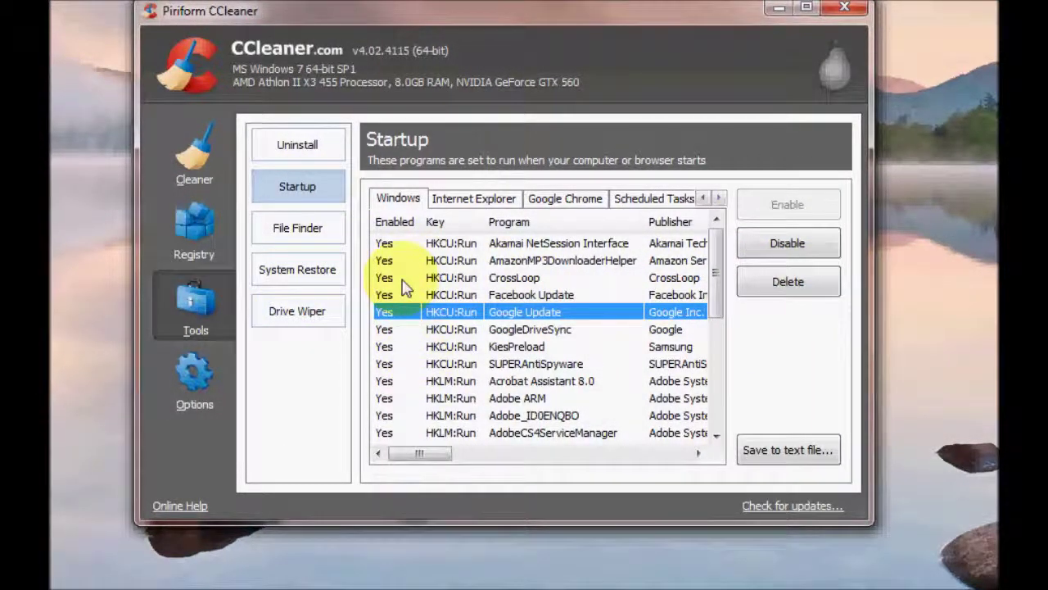
- View the duplicate File Finder options and examine the removable System Restore points
click(305, 236)
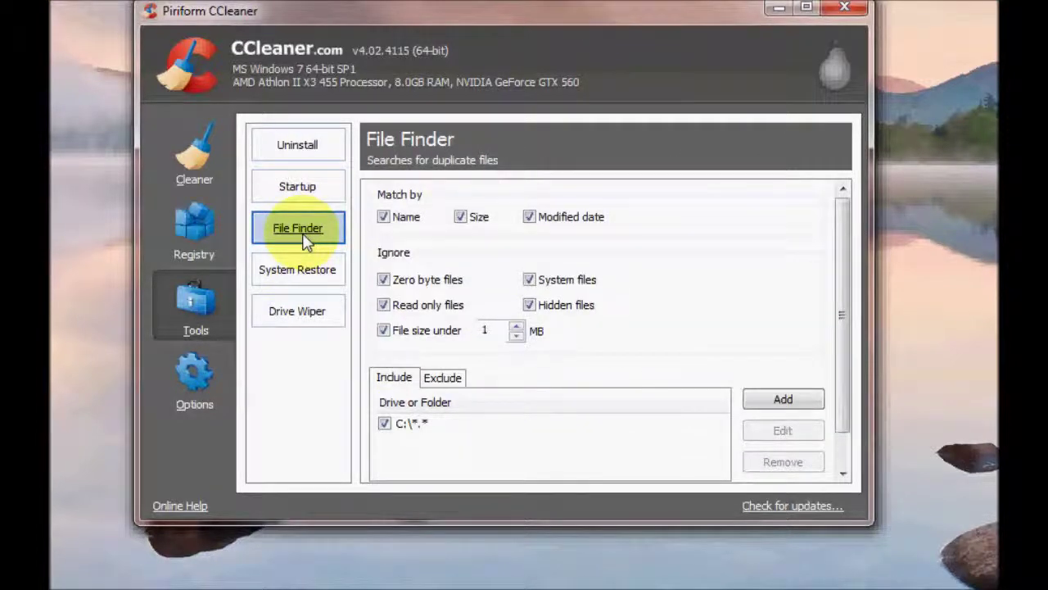
click(299, 278)
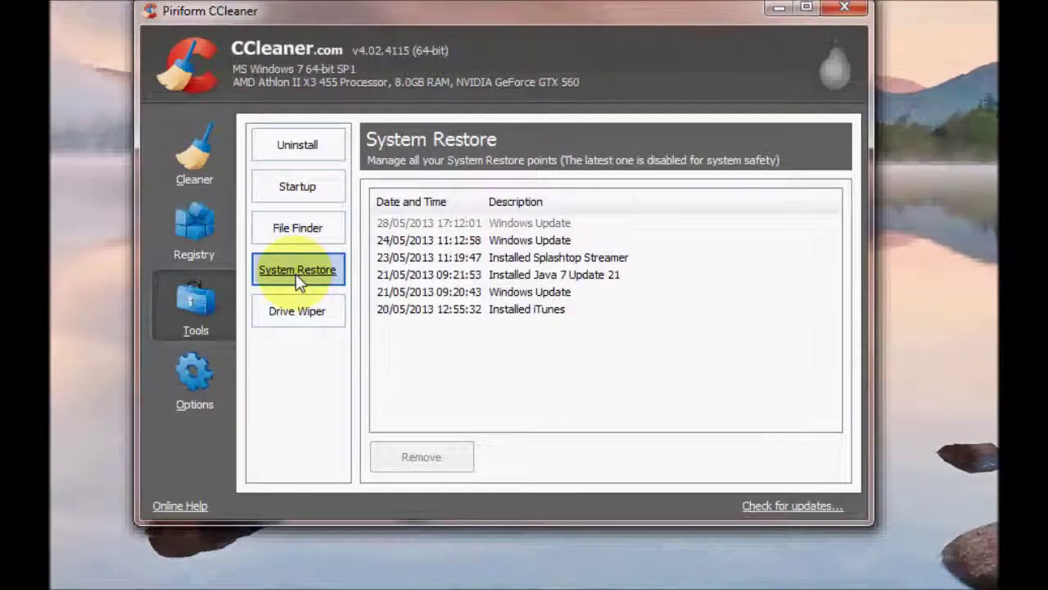
click(429, 292)
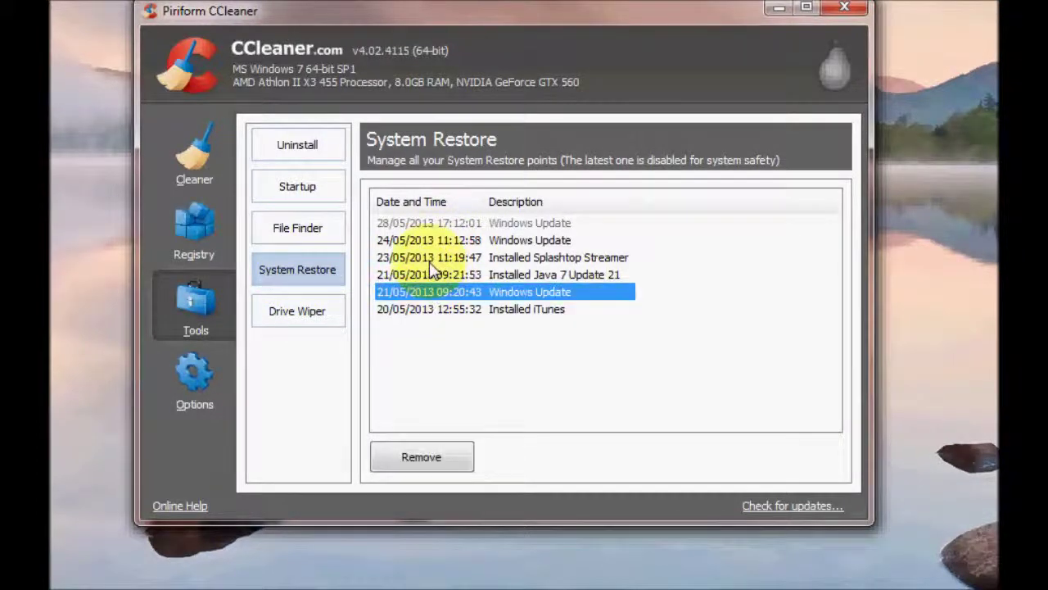
click(434, 257)
click(436, 275)
click(428, 293)
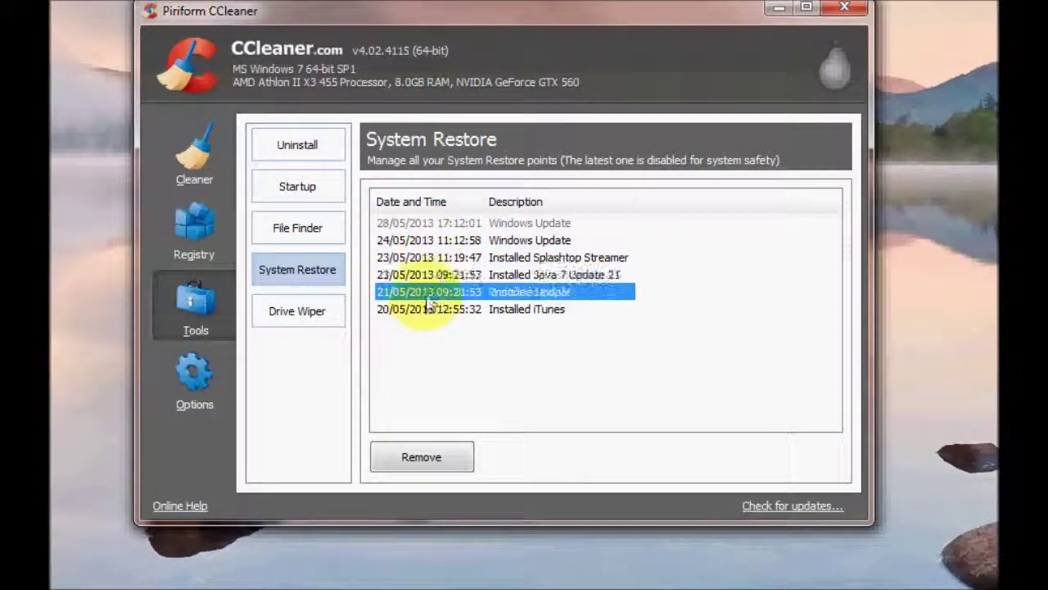
- Open Drive Wiper, try the Entire Drive wipe option, and set it back to Free Space Only
click(335, 318)
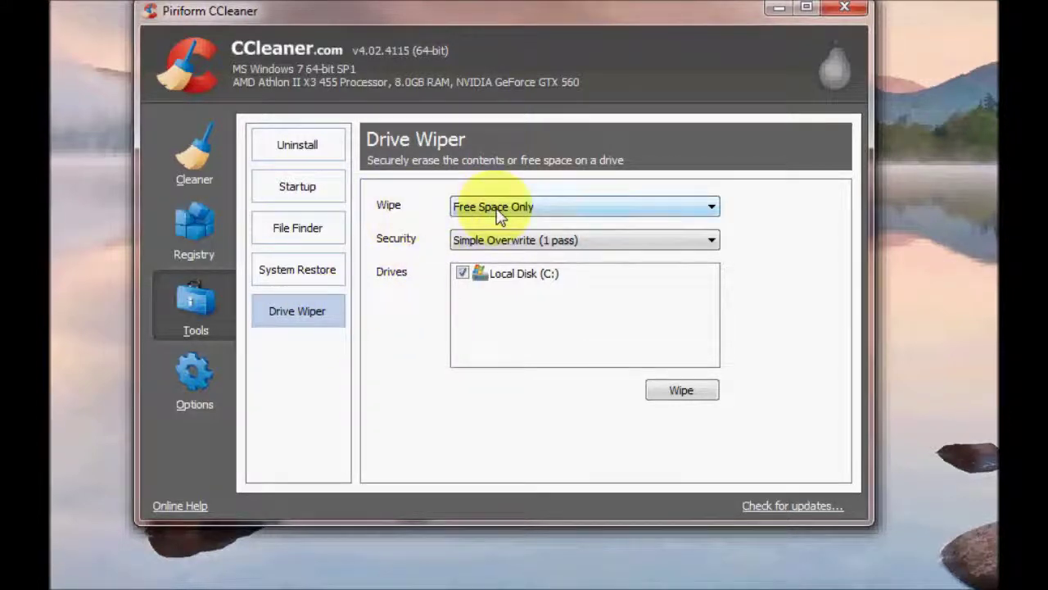
click(552, 211)
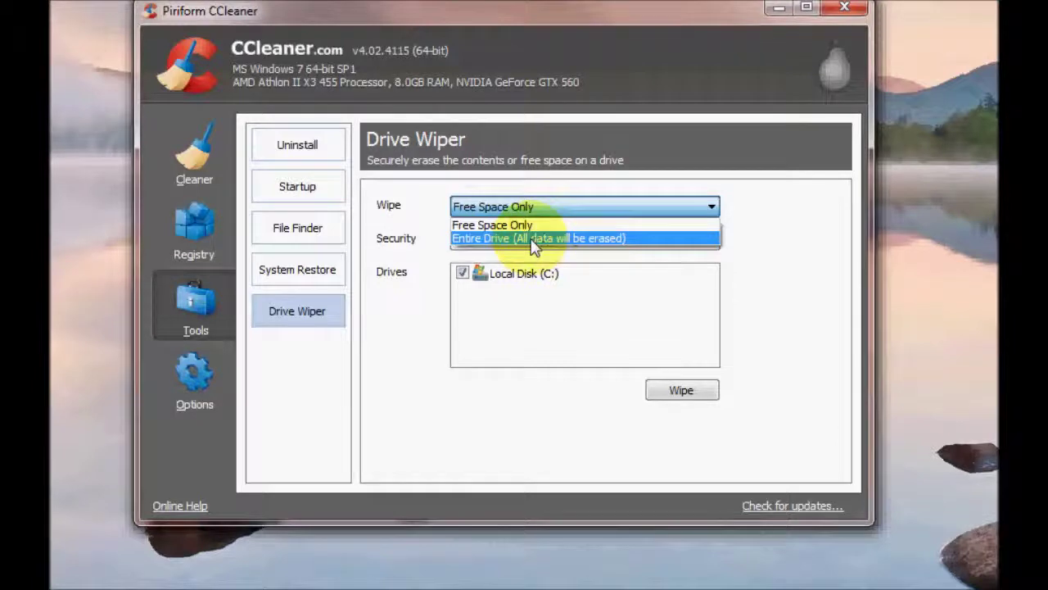
click(532, 238)
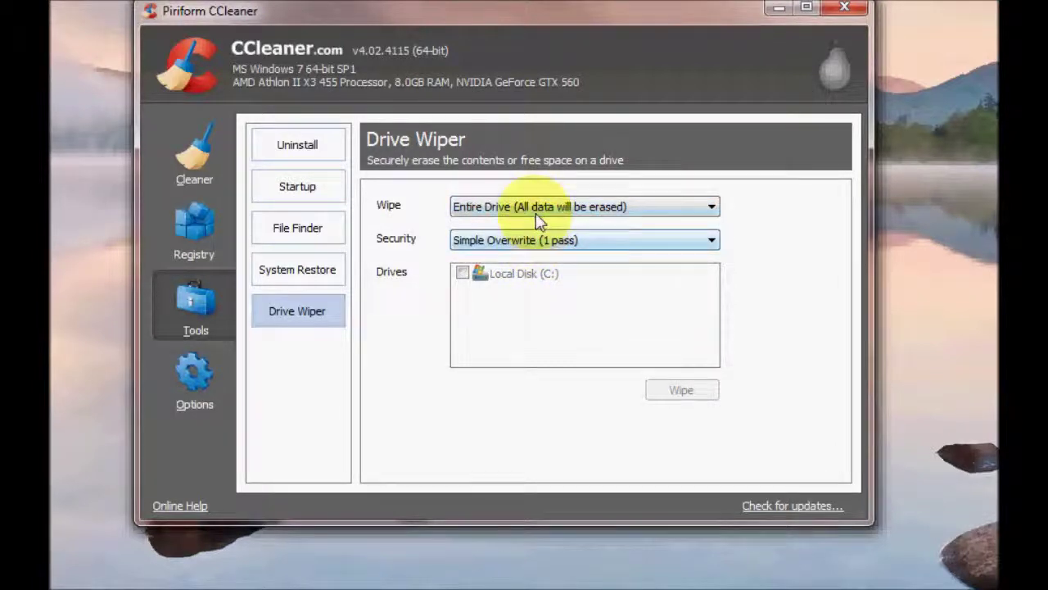
click(536, 213)
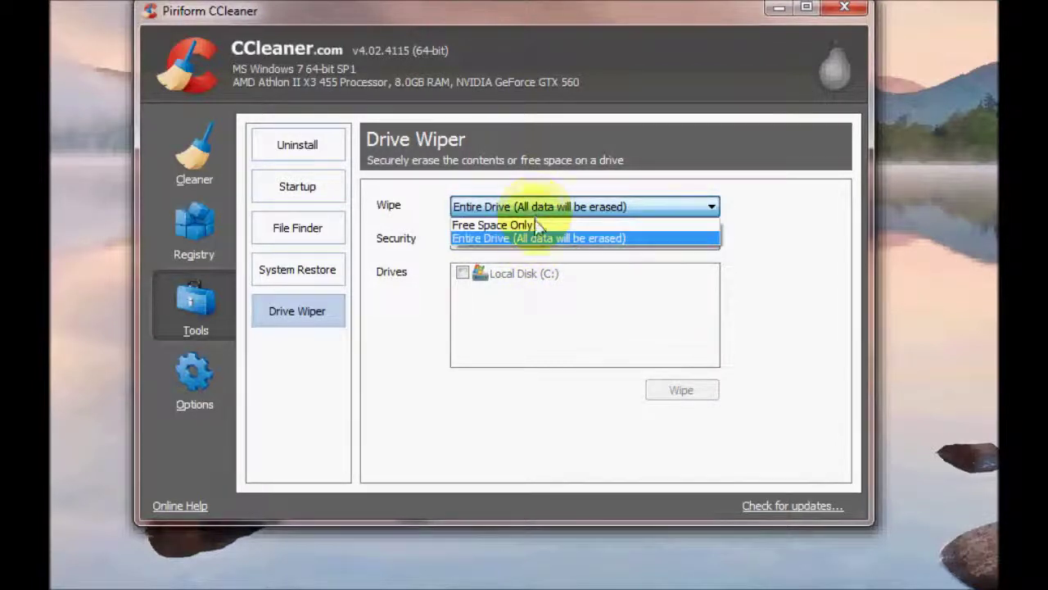
click(534, 228)
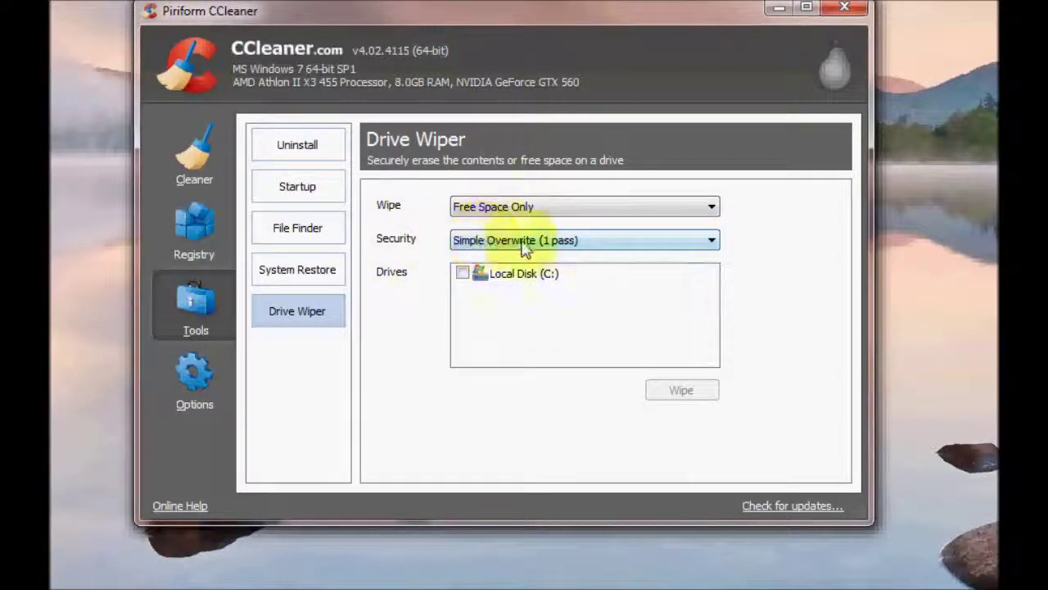
- Review the overwrite security levels, keep Simple Overwrite (1 pass), and mark Local Disk (C:) for wiping
click(604, 247)
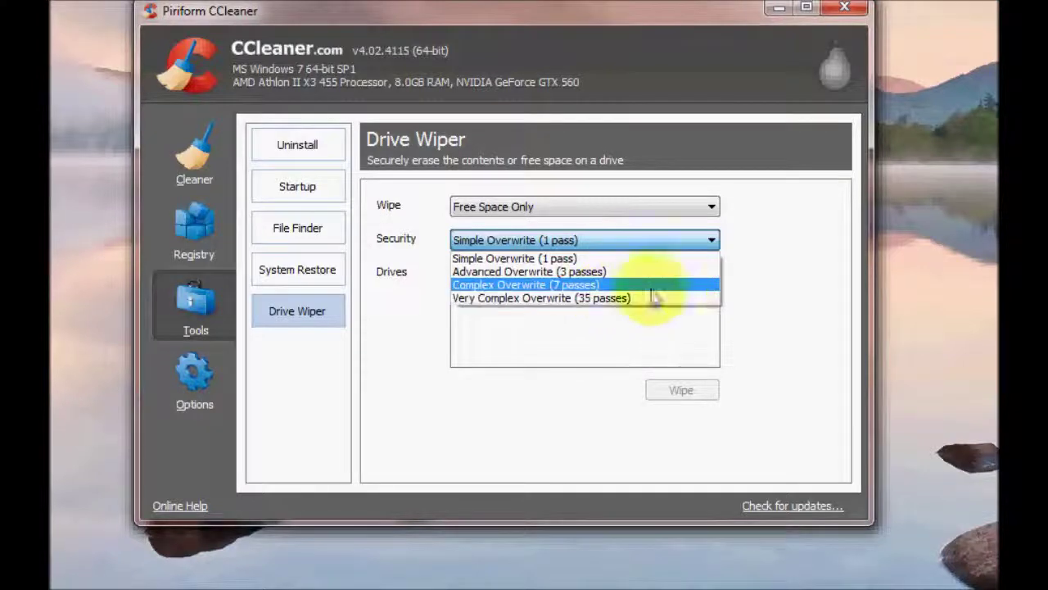
click(737, 287)
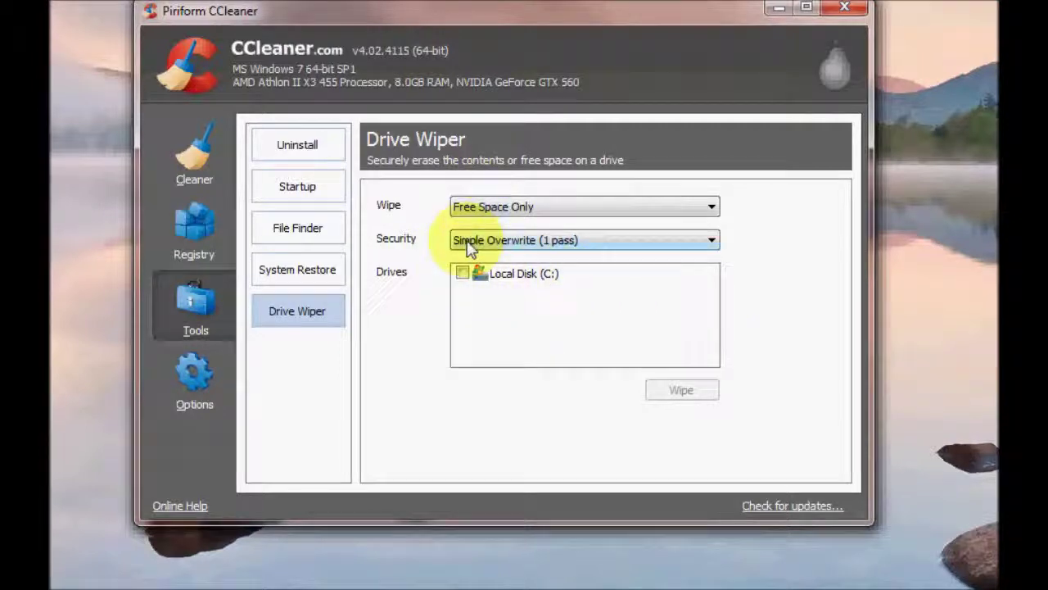
click(462, 276)
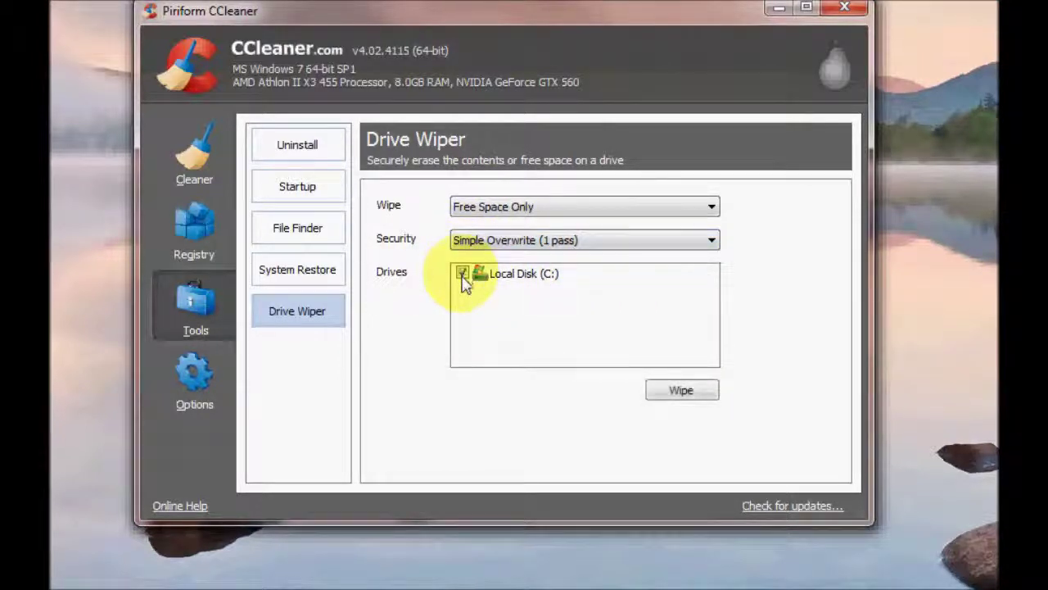